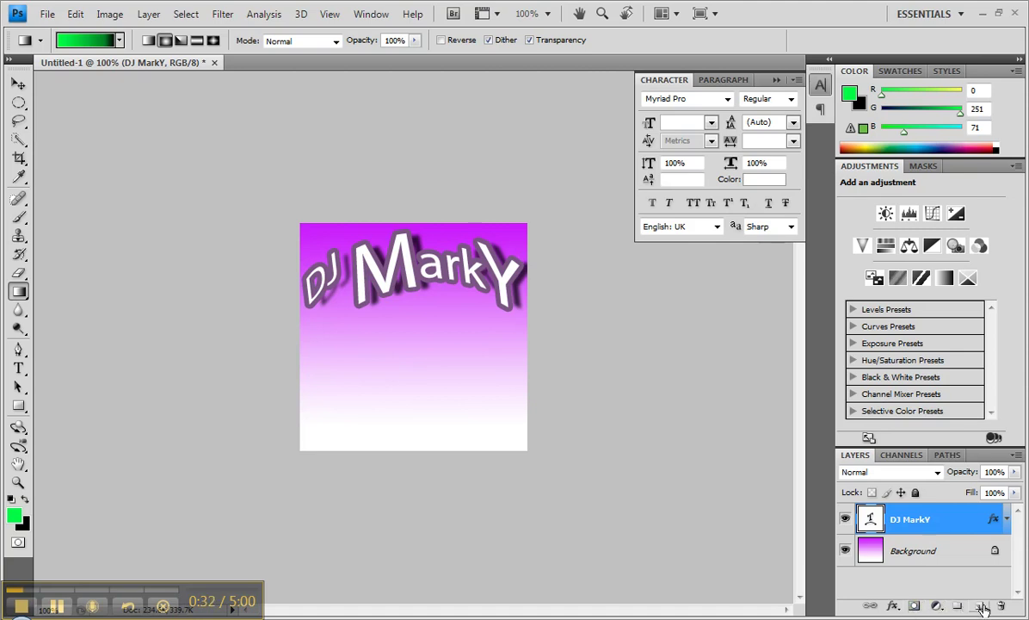
# - Add a new layer above the text layer and draw a circular selection in the lower-right part of the canvas with the Elliptical Marquee
pyautogui.click(981, 606)
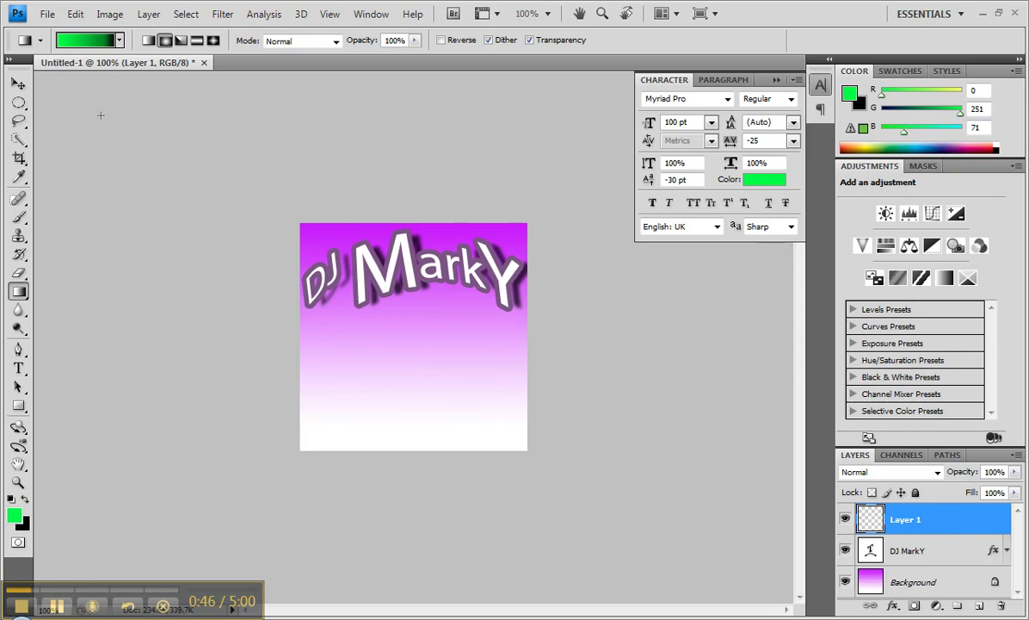
pyautogui.click(18, 102)
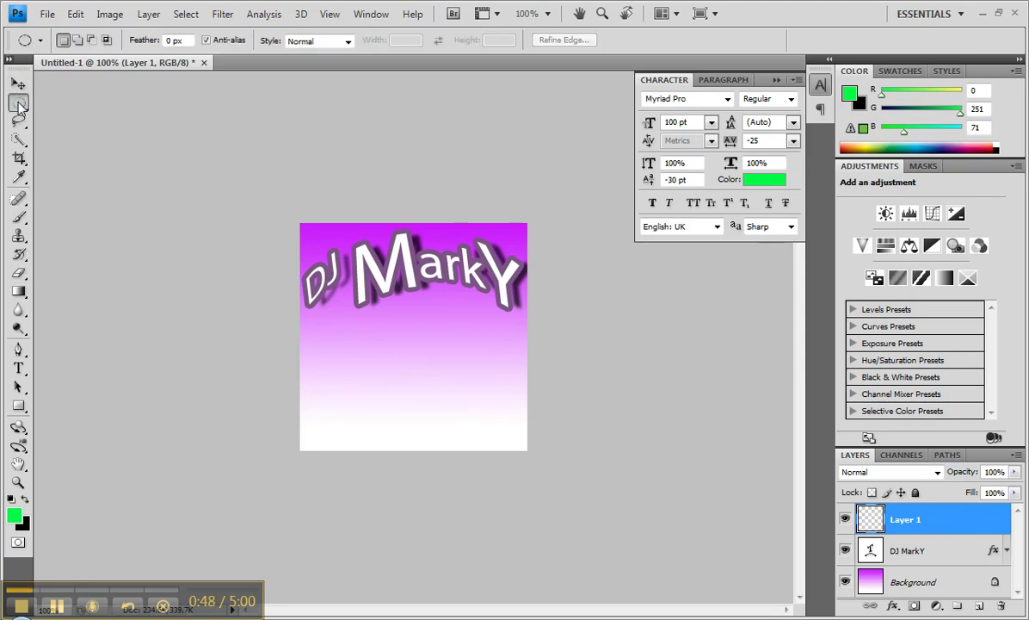
pyautogui.click(19, 105)
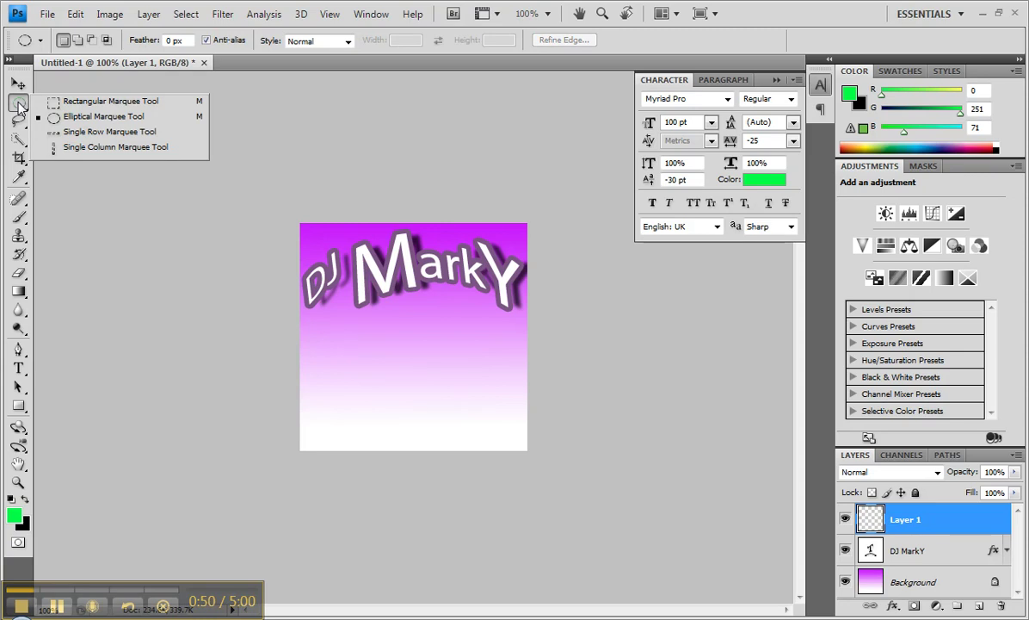
pyautogui.click(101, 117)
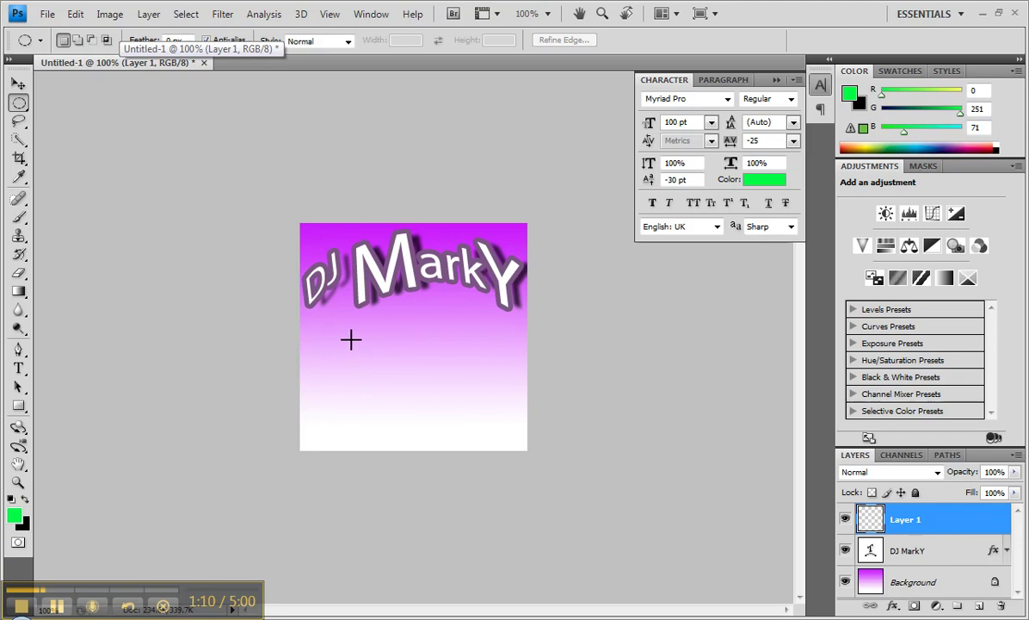
pyautogui.moveTo(342, 333); pyautogui.dragTo(428, 412)
pyautogui.moveTo(348, 375); pyautogui.dragTo(411, 402)
pyautogui.moveTo(430, 418); pyautogui.dragTo(416, 402)
pyautogui.moveTo(481, 370); pyautogui.dragTo(480, 412)
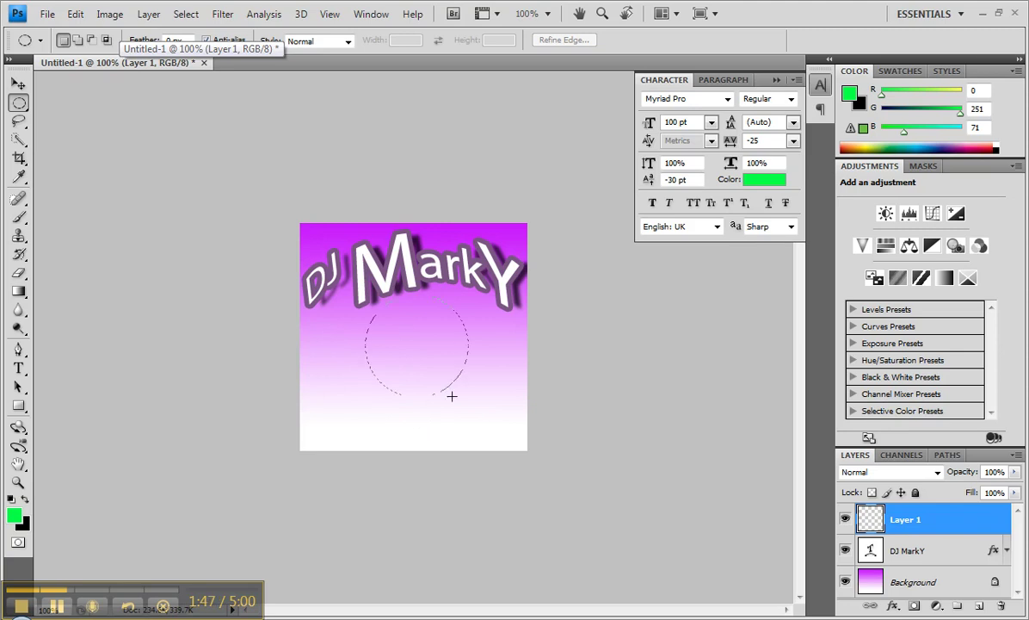
pyautogui.moveTo(450, 395); pyautogui.dragTo(519, 432)
pyautogui.moveTo(526, 437); pyautogui.dragTo(528, 437)
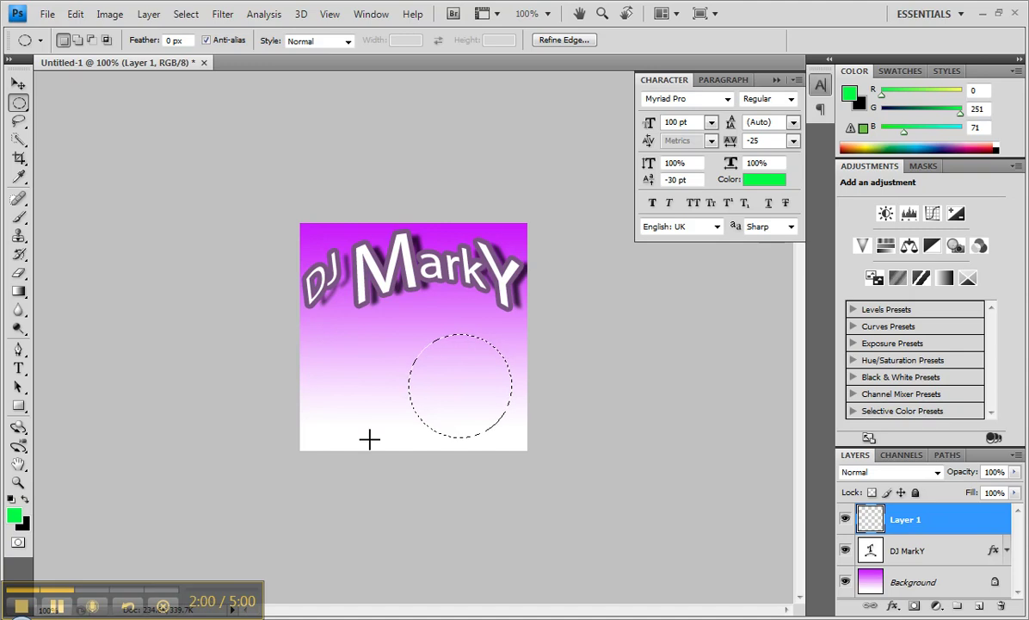
# - Open the Gradient tool's green-to-black gradient for editing and select its black color stop
pyautogui.click(17, 294)
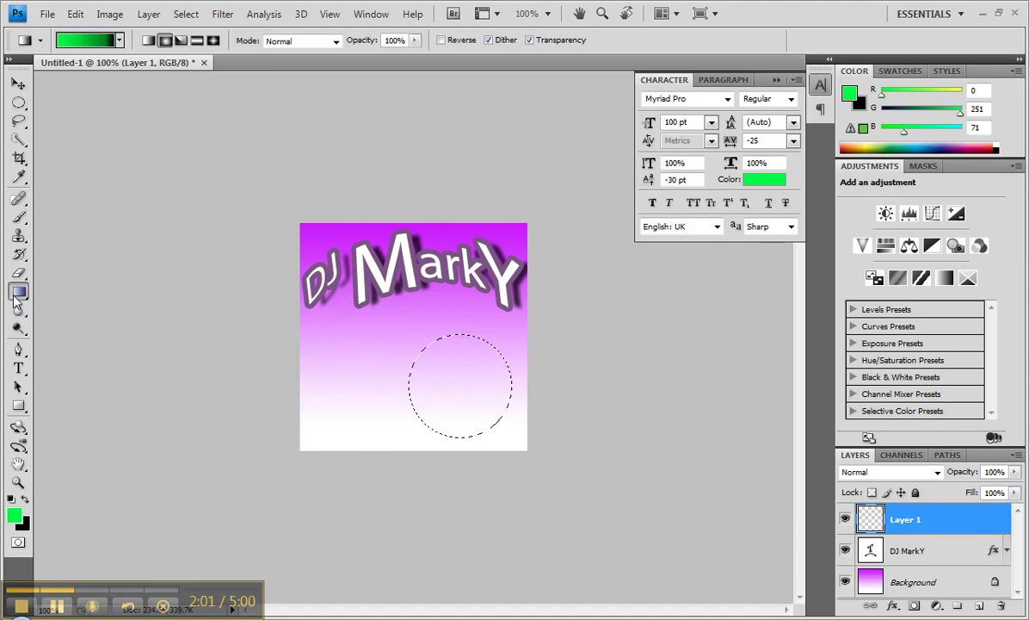
pyautogui.click(88, 42)
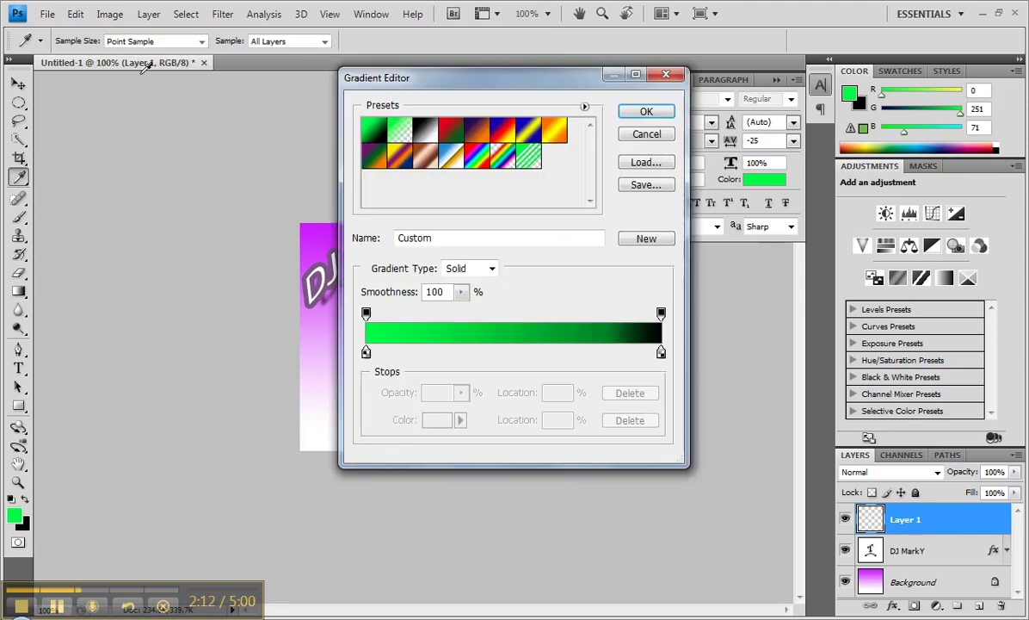
pyautogui.click(661, 353)
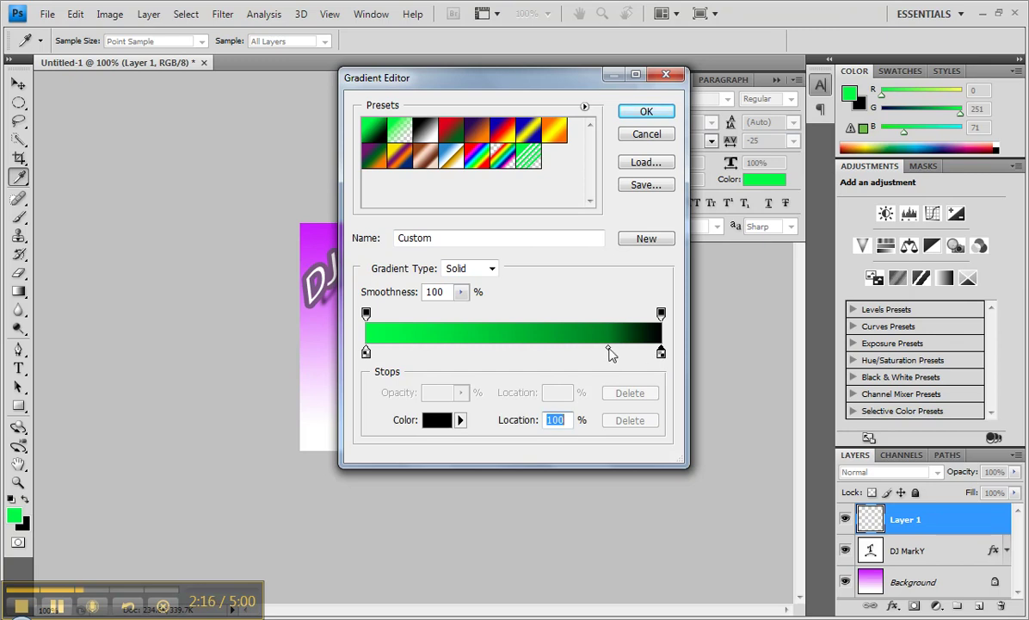
pyautogui.moveTo(609, 354); pyautogui.dragTo(597, 395)
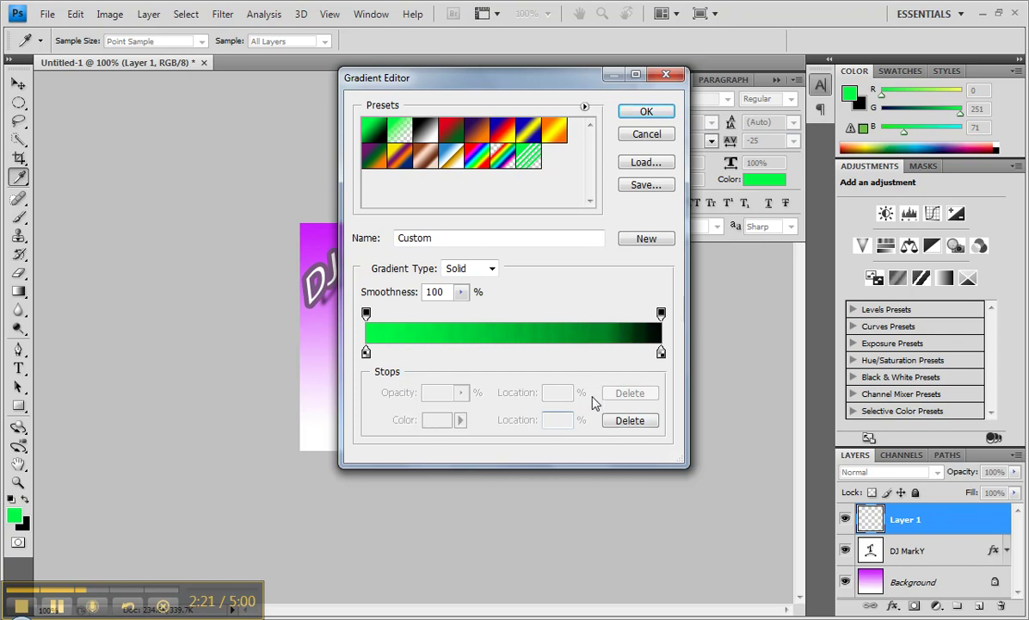
pyautogui.click(569, 352)
pyautogui.doubleClick(570, 352)
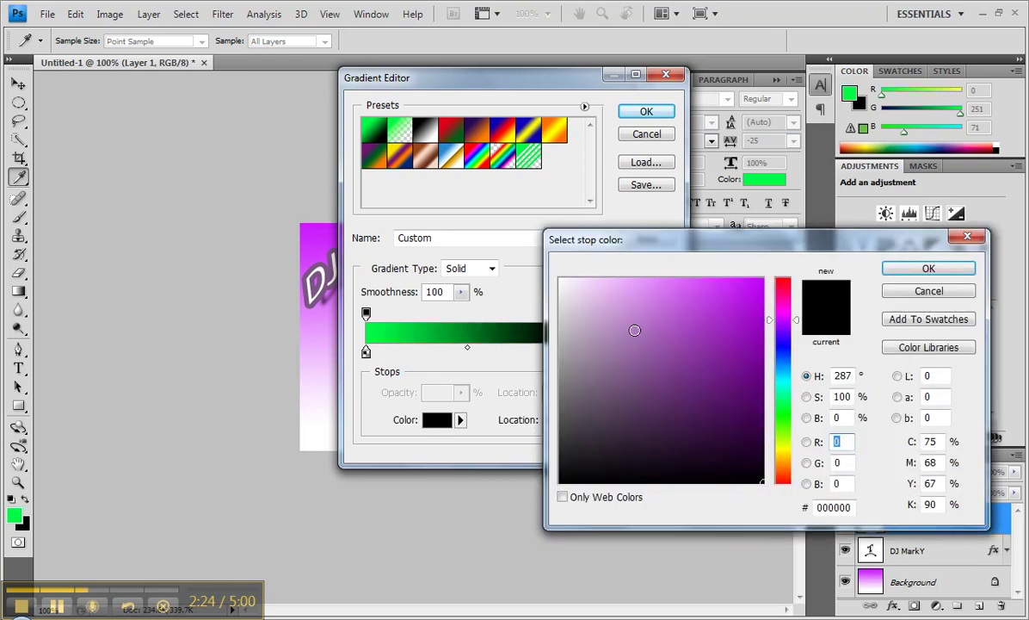
pyautogui.click(647, 323)
pyautogui.click(929, 269)
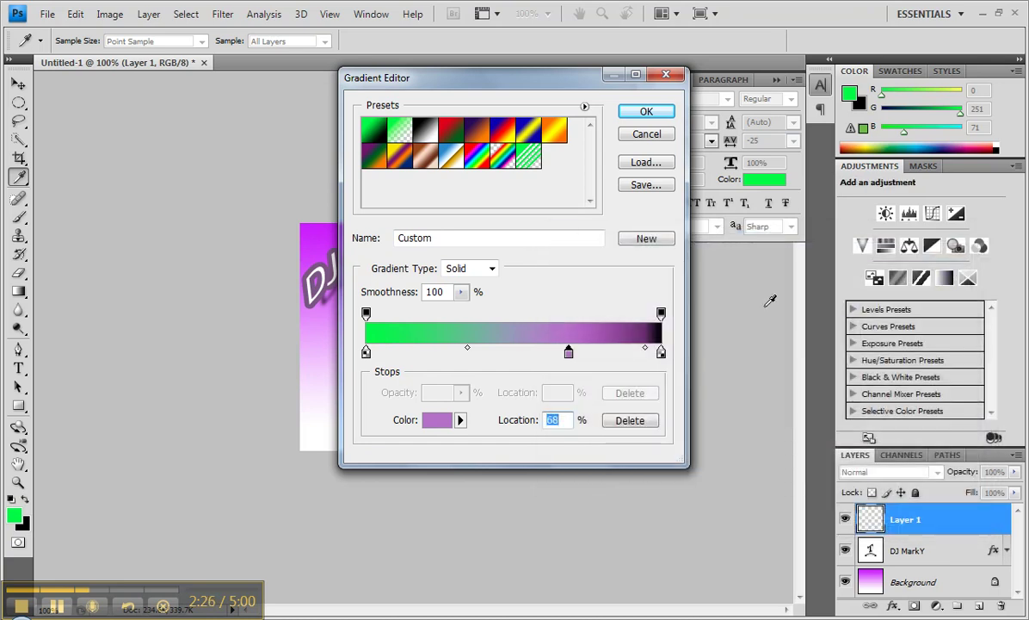
pyautogui.moveTo(570, 352); pyautogui.dragTo(583, 329)
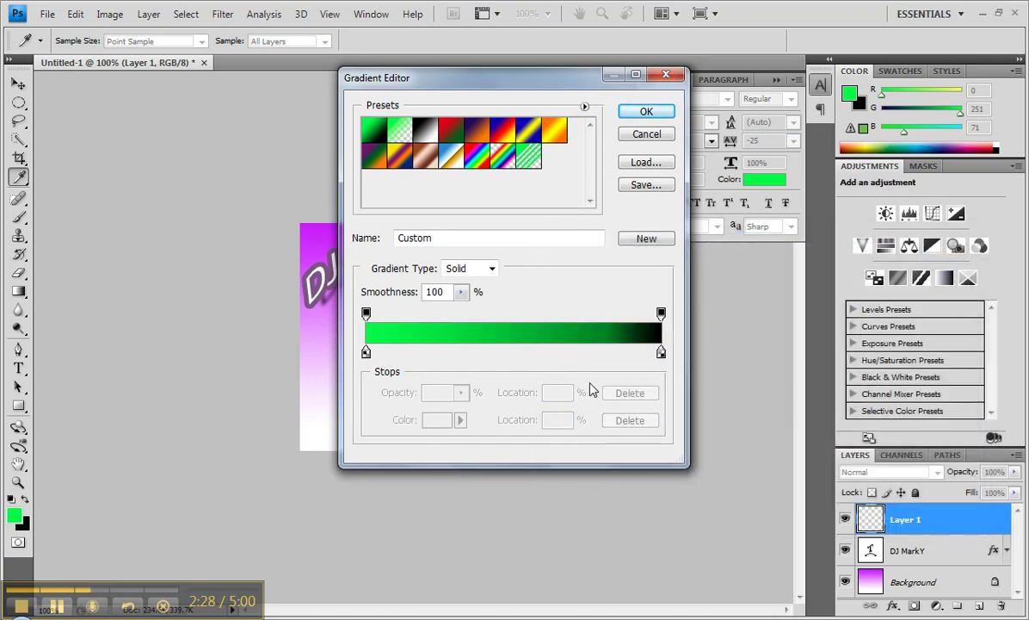
# - Set the gradient's color midpoint to 94% and fill the circular selection with it from the upper left towards the lower right
pyautogui.click(661, 353)
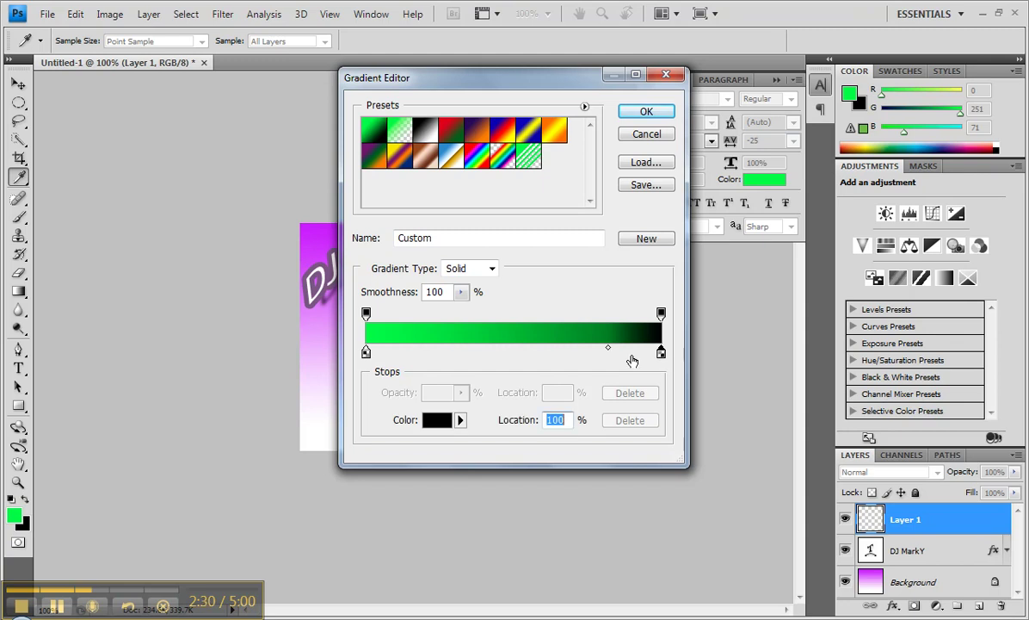
pyautogui.moveTo(611, 351)
pyautogui.mouseDown()
pyautogui.moveTo(402, 351)
pyautogui.moveTo(658, 355)
pyautogui.moveTo(647, 353)
pyautogui.mouseUp()
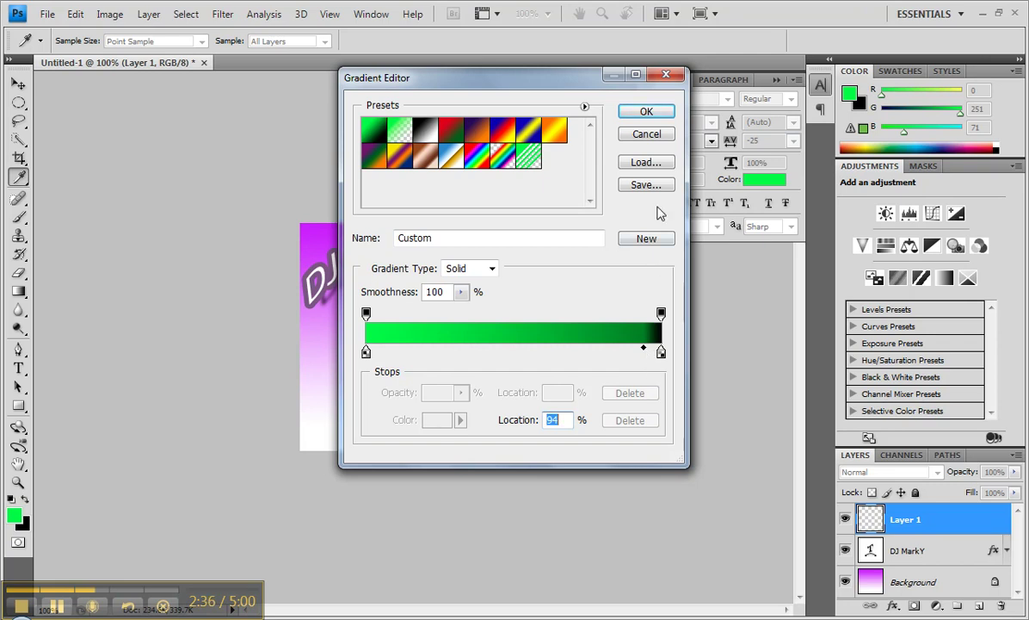
pyautogui.click(647, 112)
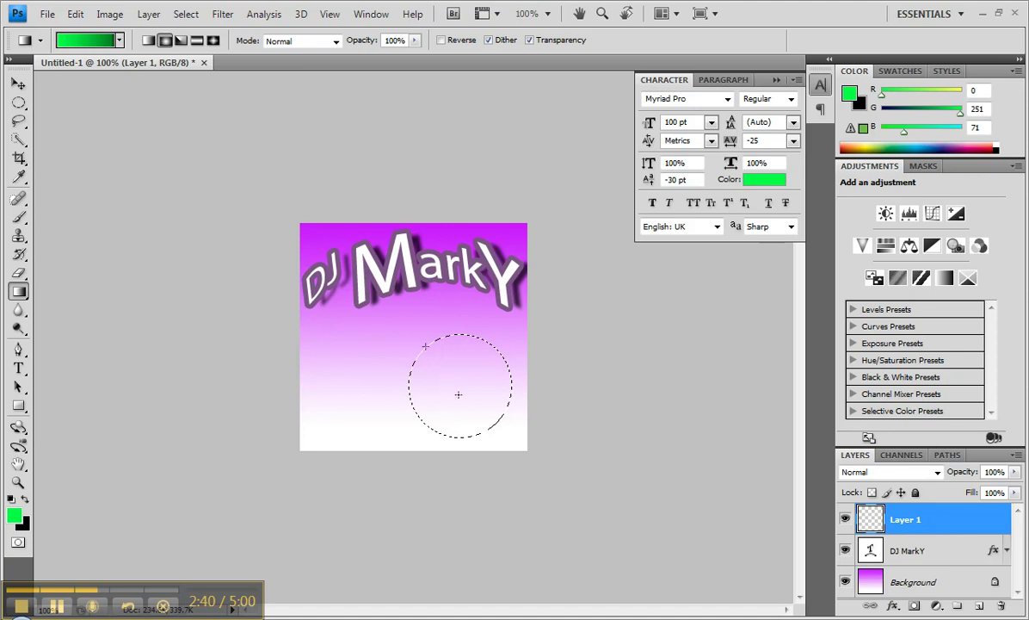
pyautogui.moveTo(425, 346); pyautogui.dragTo(489, 420)
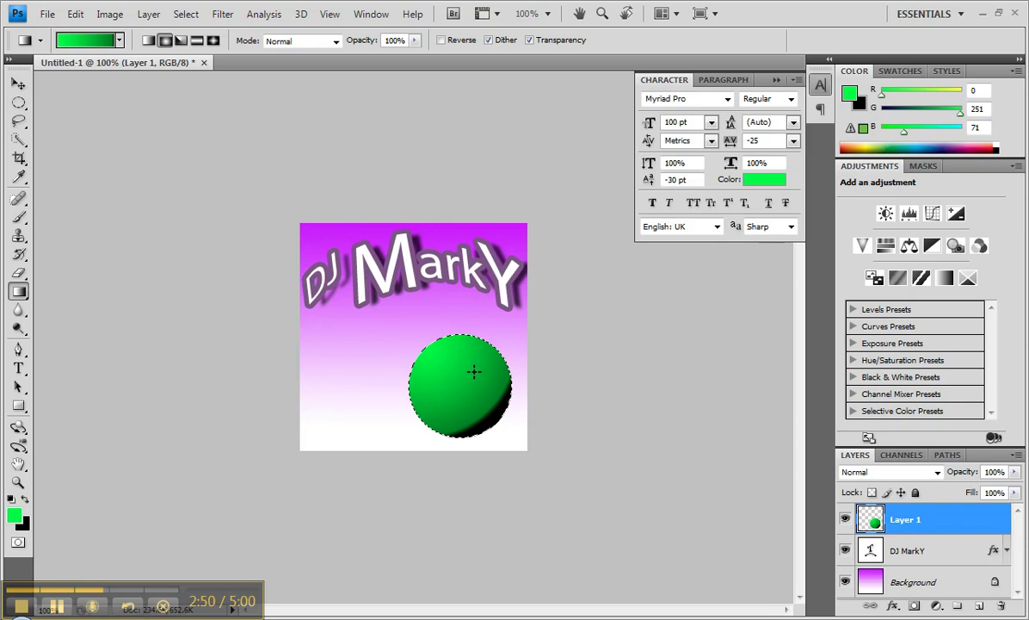
# - Set the midpoint between the green and black stops of the gradient to 73%
pyautogui.click(90, 41)
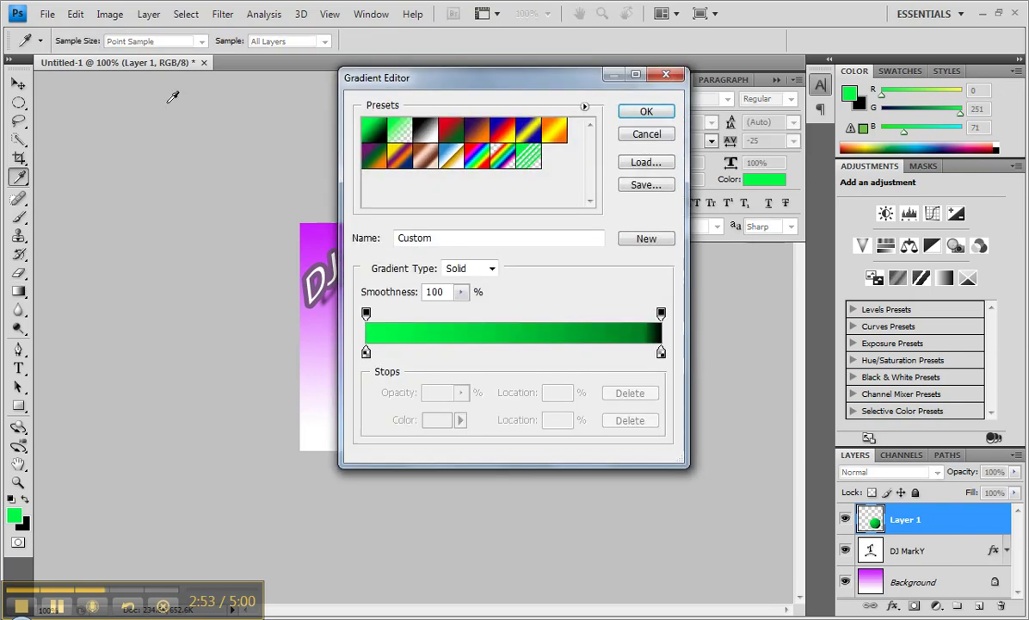
pyautogui.click(661, 352)
pyautogui.moveTo(644, 349); pyautogui.dragTo(581, 353)
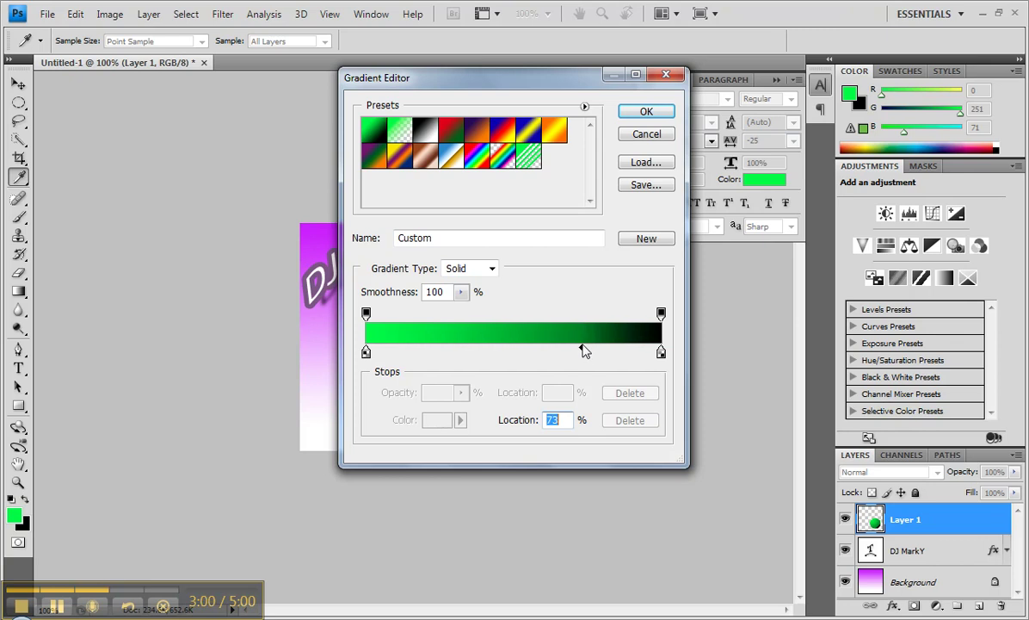
pyautogui.click(644, 112)
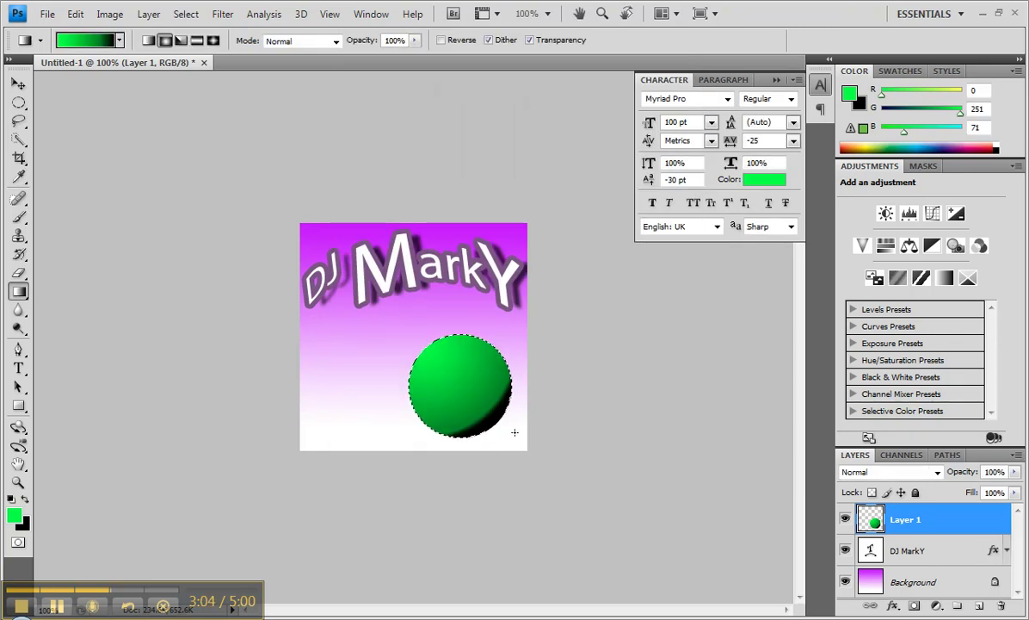
# - Refill the circular selection with the radial gradient, placing bright green at its upper left and black shading at its lower-right edge
pyautogui.moveTo(370, 308); pyautogui.dragTo(525, 450)
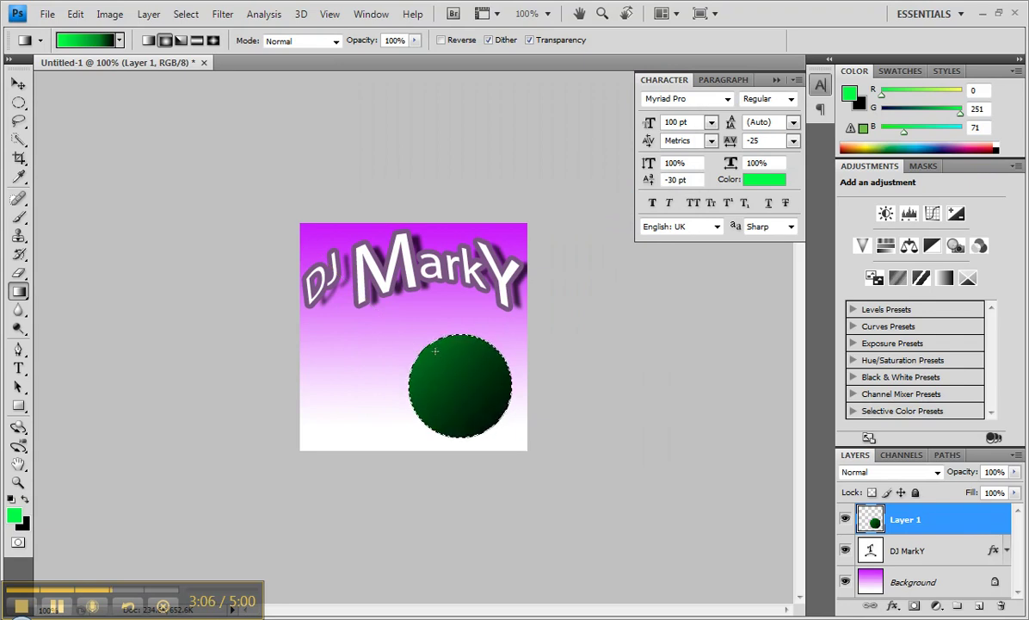
pyautogui.moveTo(532, 369); pyautogui.dragTo(453, 370)
pyautogui.moveTo(526, 387); pyautogui.dragTo(426, 339)
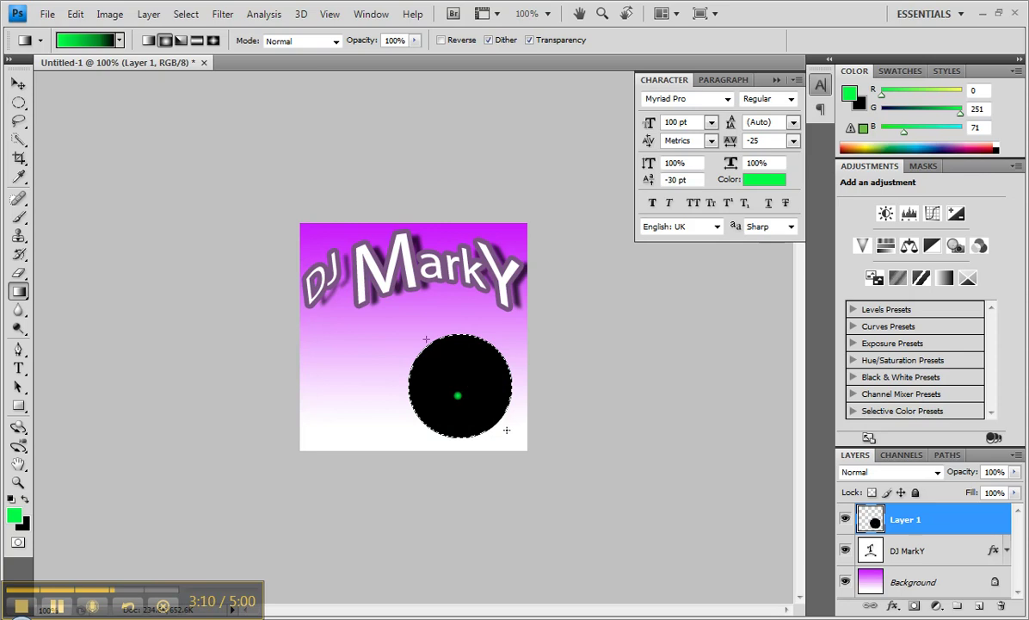
pyautogui.moveTo(545, 457); pyautogui.dragTo(527, 456)
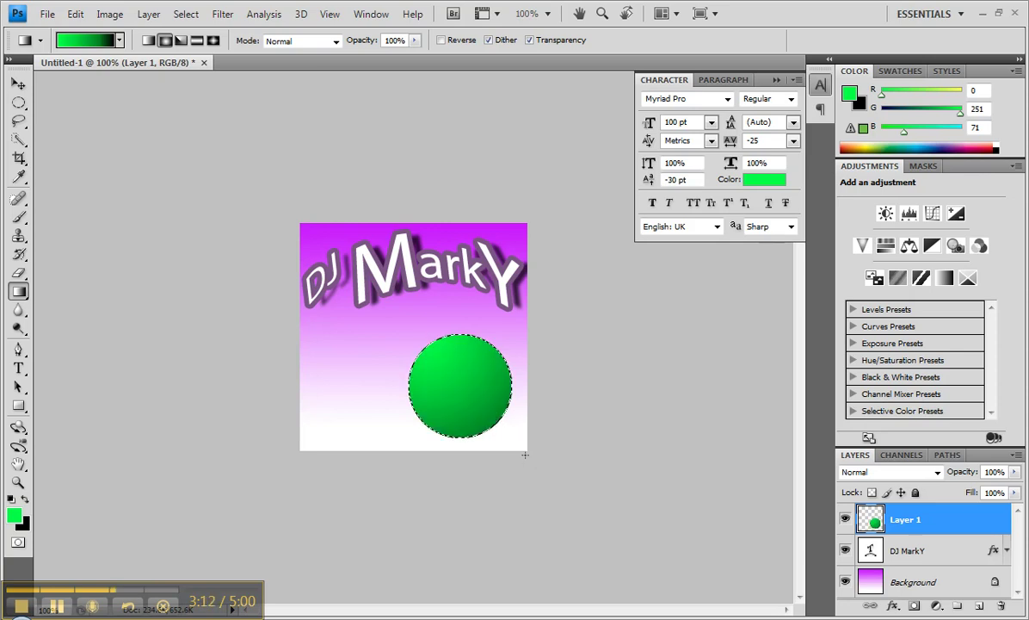
pyautogui.moveTo(470, 382); pyautogui.dragTo(515, 446)
pyautogui.moveTo(461, 368); pyautogui.dragTo(436, 353)
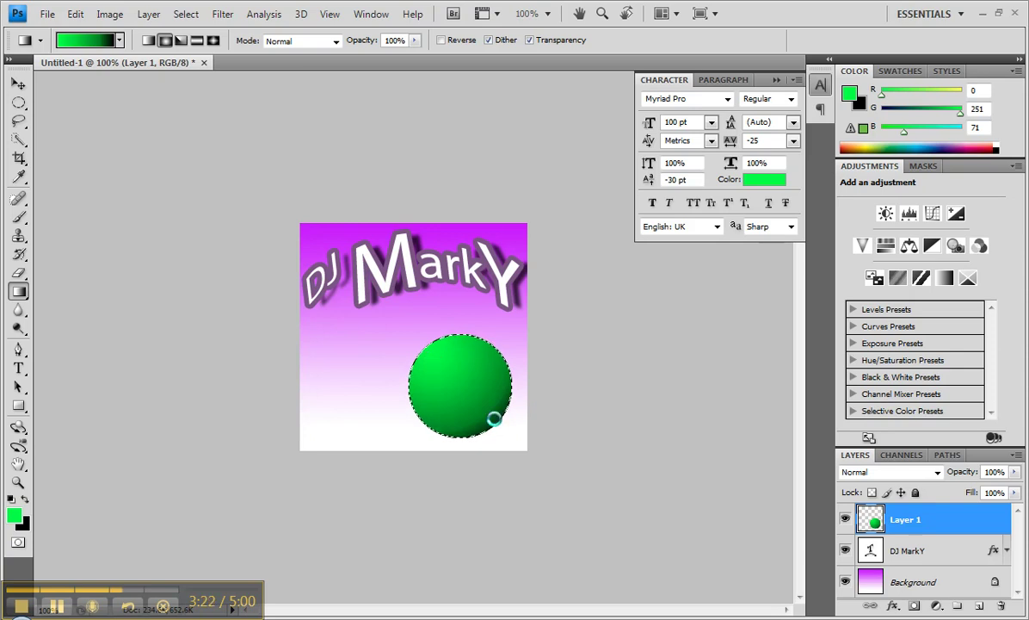
pyautogui.moveTo(495, 432); pyautogui.dragTo(497, 434)
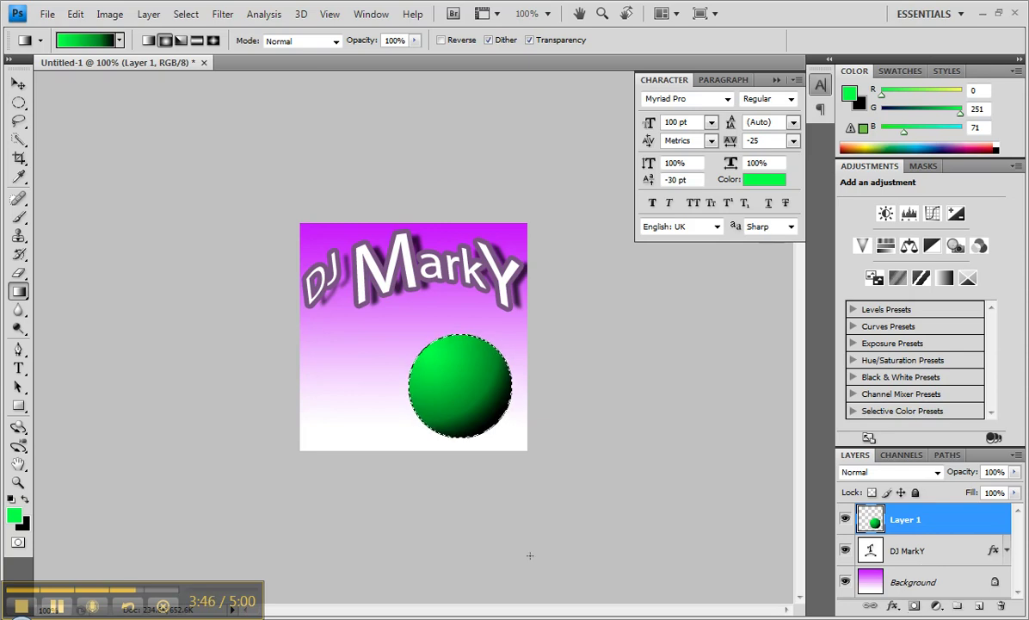
# - Deselect the circular selection around the green ball
pyautogui.click(187, 14)
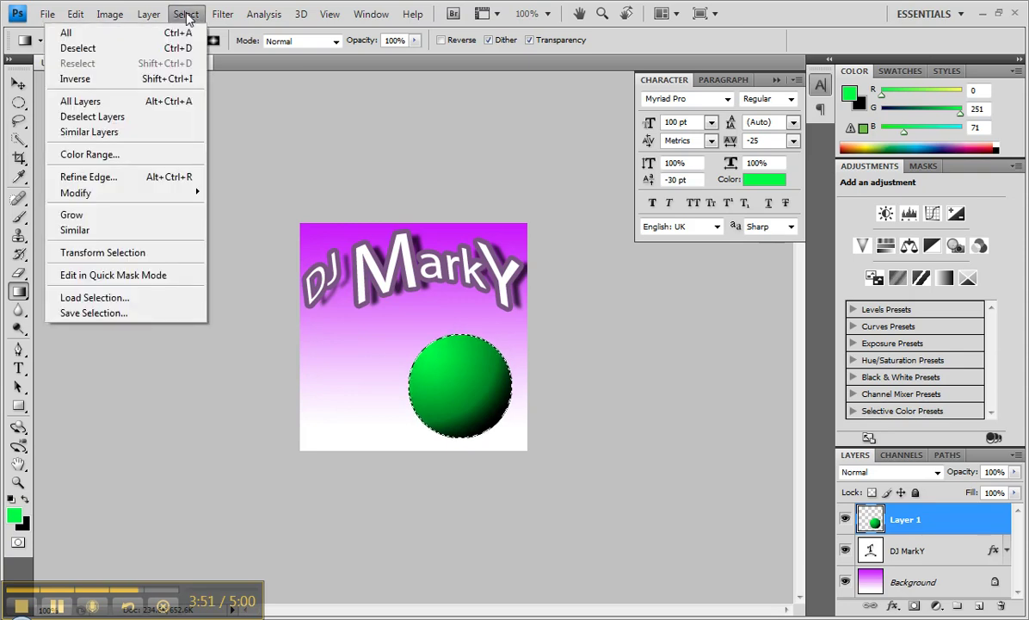
pyautogui.press('Escape')
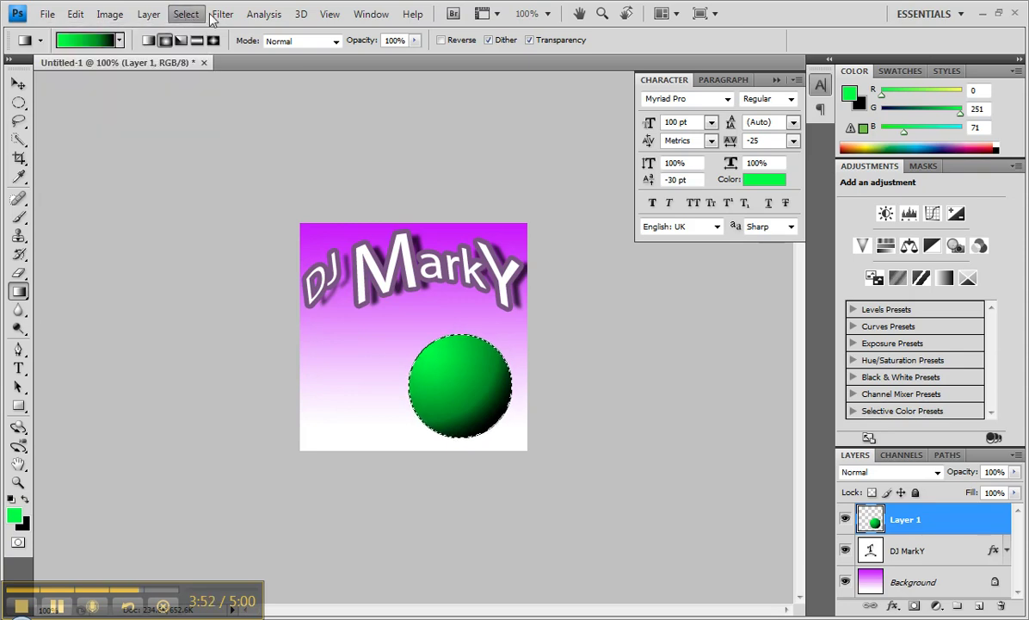
pyautogui.click(189, 15)
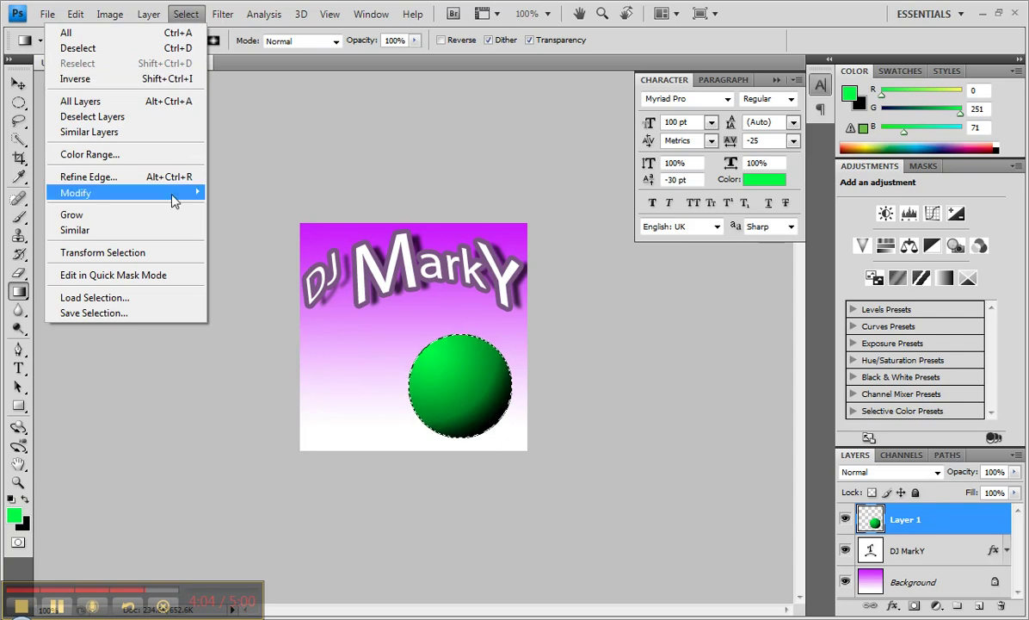
pyautogui.moveTo(172, 195)
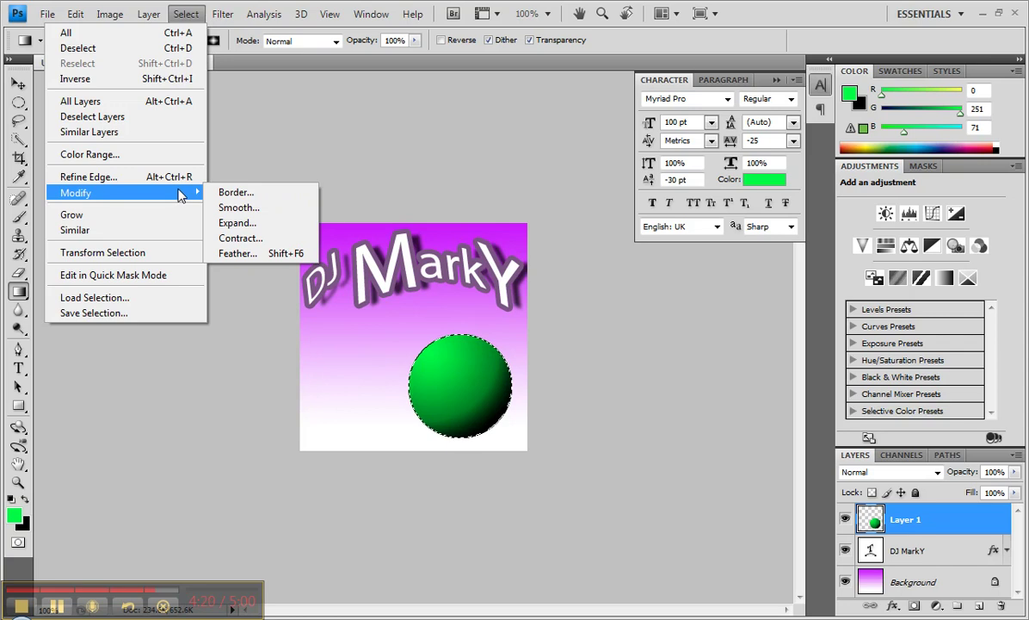
pyautogui.click(136, 48)
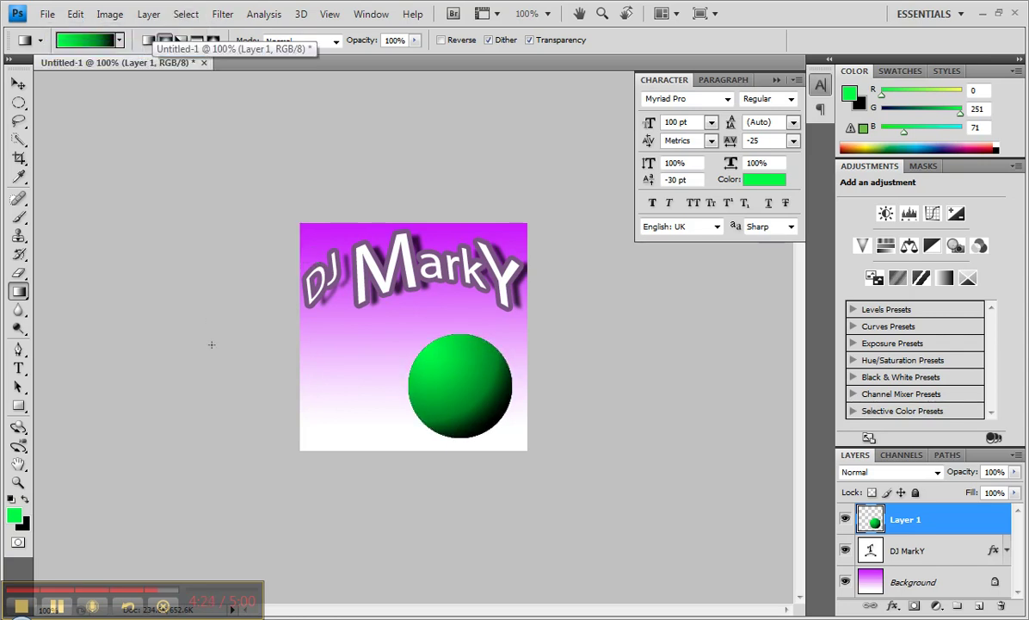